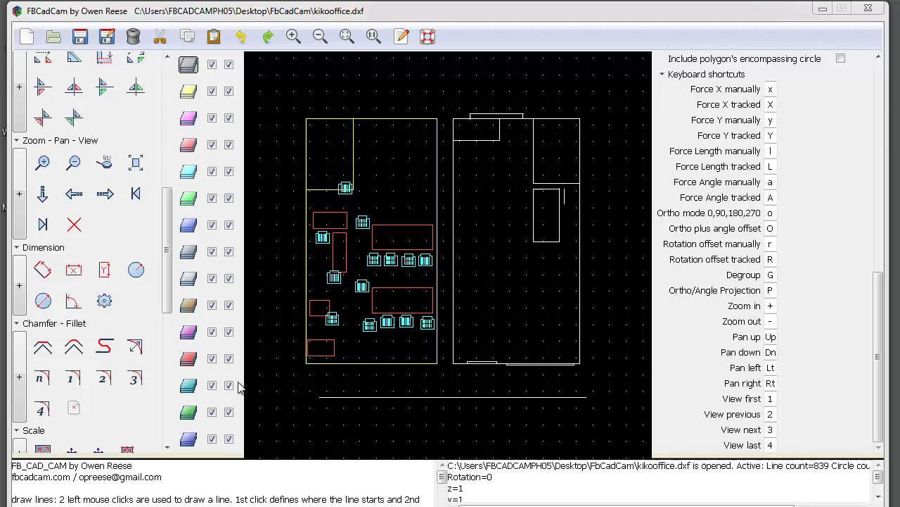
- Select the aligned two-point Dimension tool in the Dimension group
left_click(42, 270)
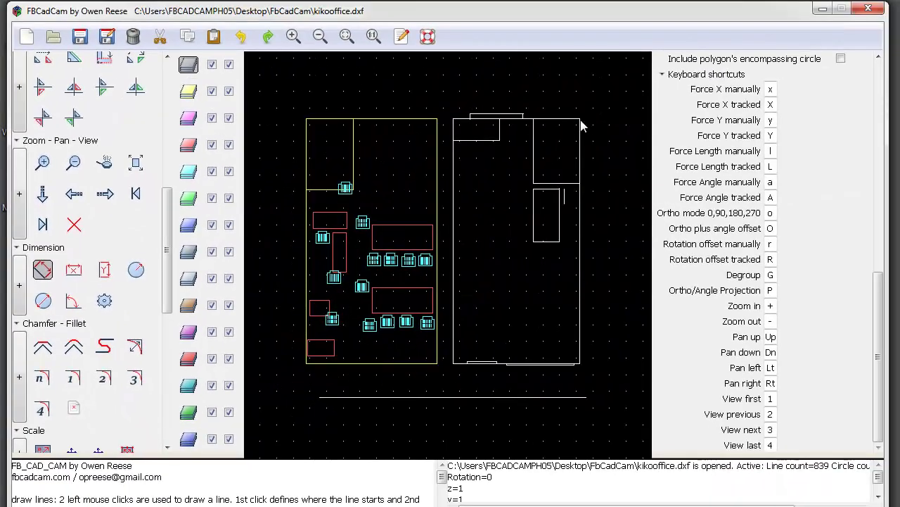
scroll(85, 211, "up", 10)
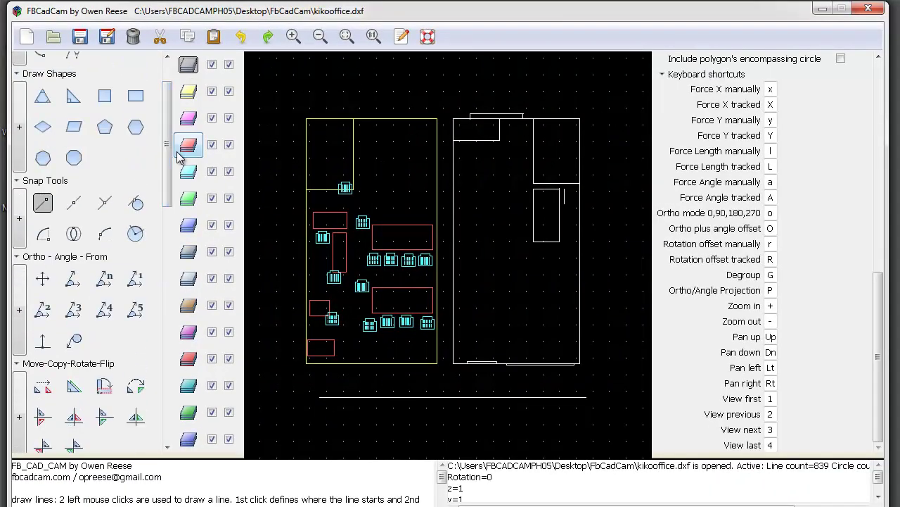
left_click(98, 125)
key("Escape")
scroll(70, 141, "up", 3)
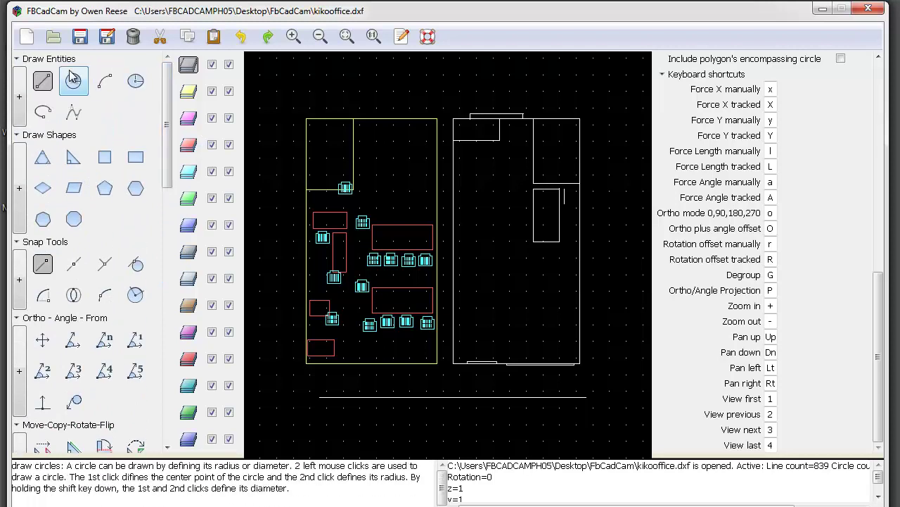
scroll(158, 290, "down", 8)
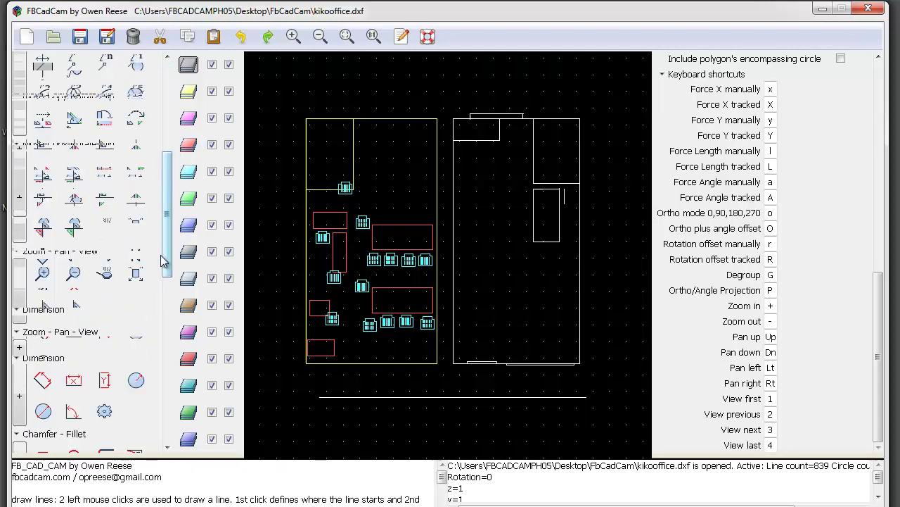
scroll(159, 291, "down", 1)
left_click(42, 212)
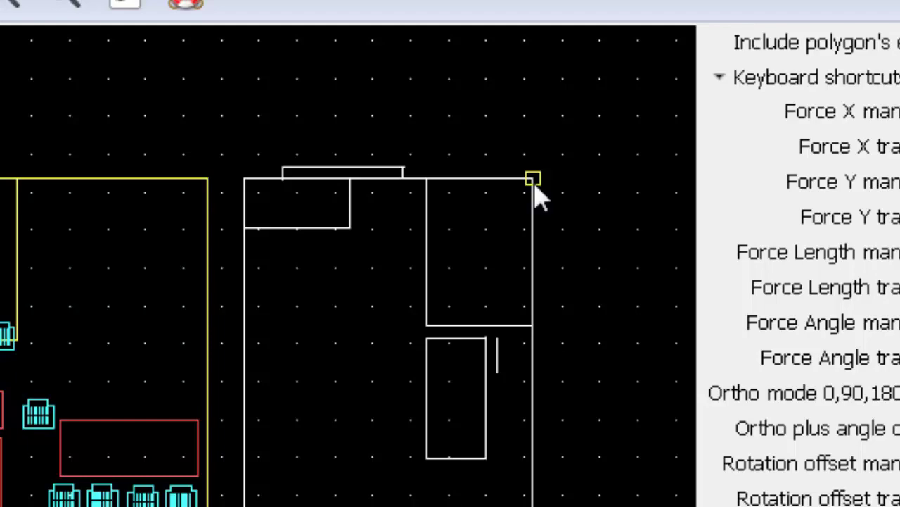
- Dimension the right outline's side from top-right to bottom-right corner, labelled 733.99 on the right
left_click(533, 180)
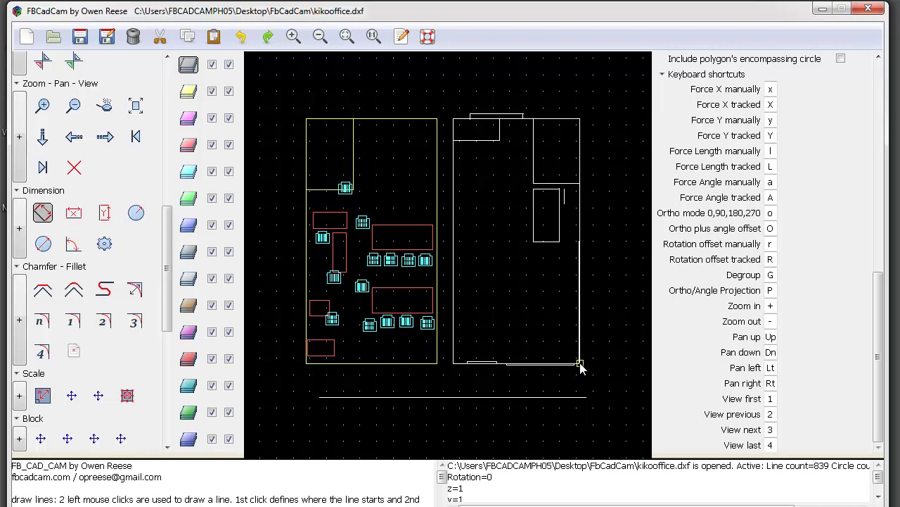
left_click(579, 364)
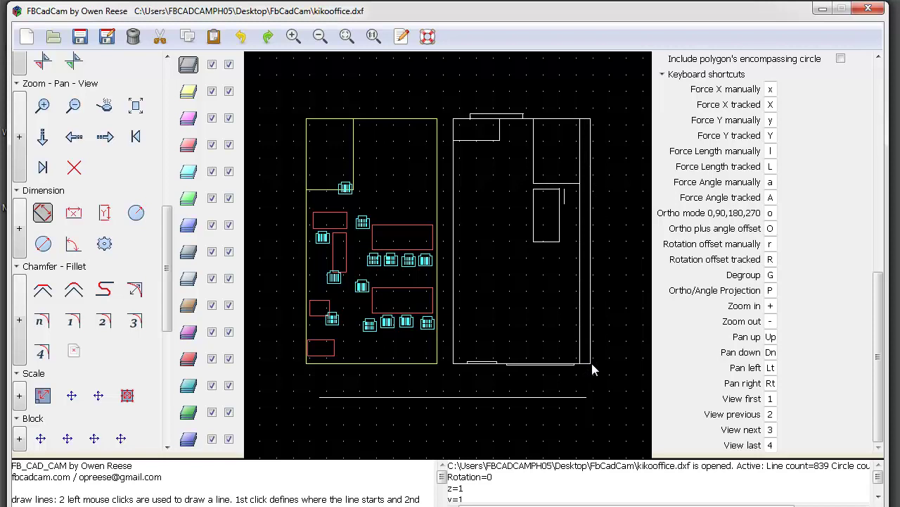
left_click(598, 363)
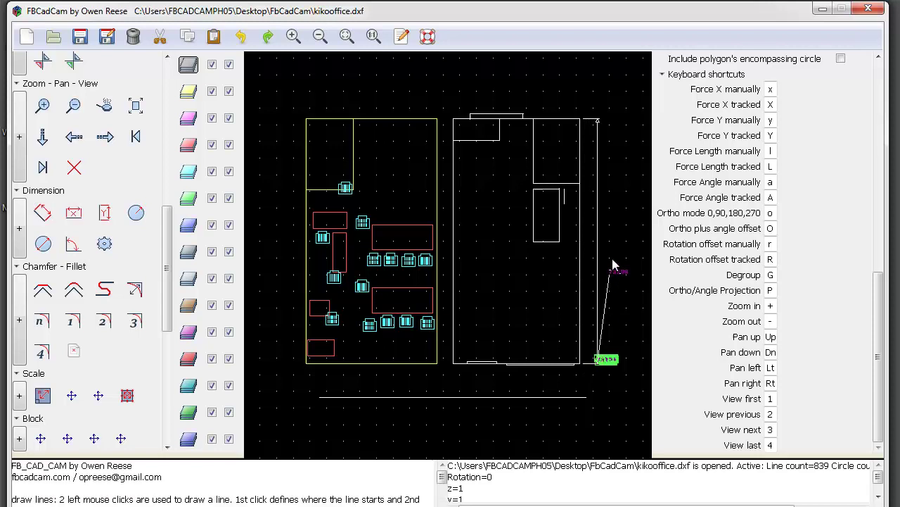
left_click(612, 233)
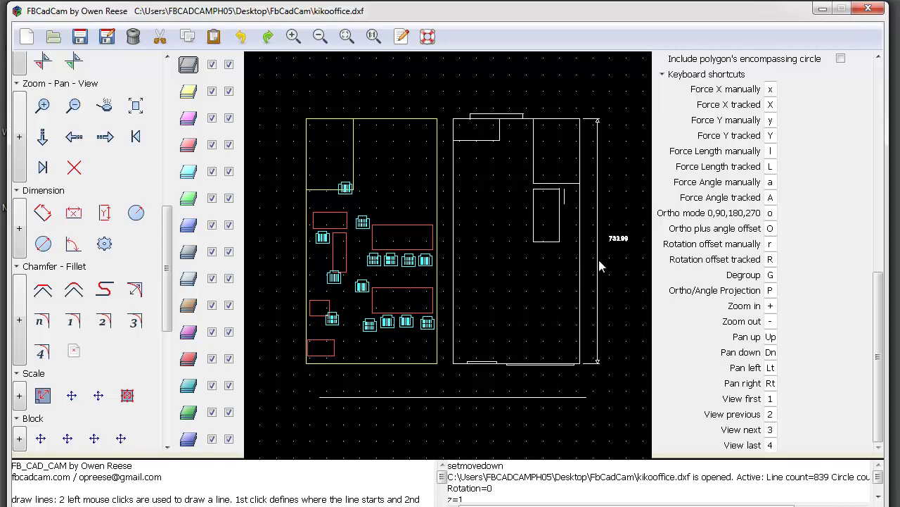
- Zoom and pan to check the 733.99 dimension, then zoom out to the whole outline
left_click(294, 36)
left_click(293, 36)
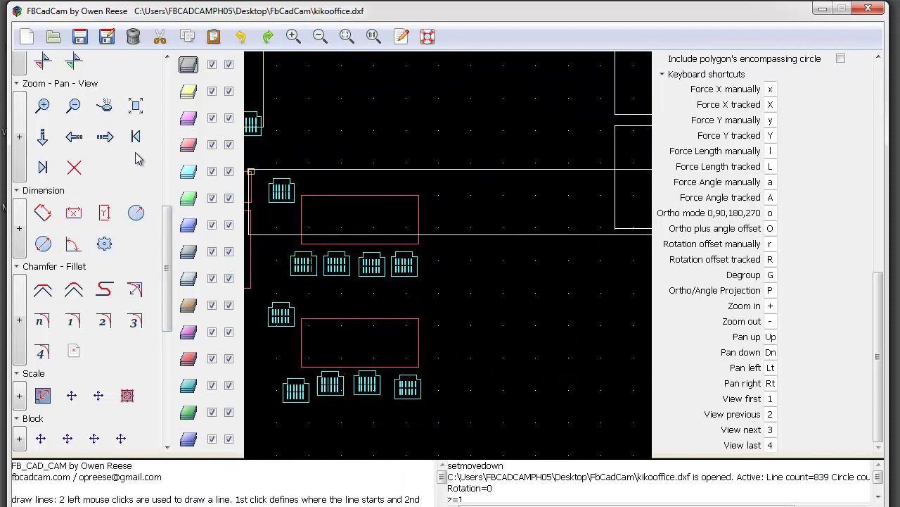
left_click(106, 105)
scroll(450, 292, "up", 3)
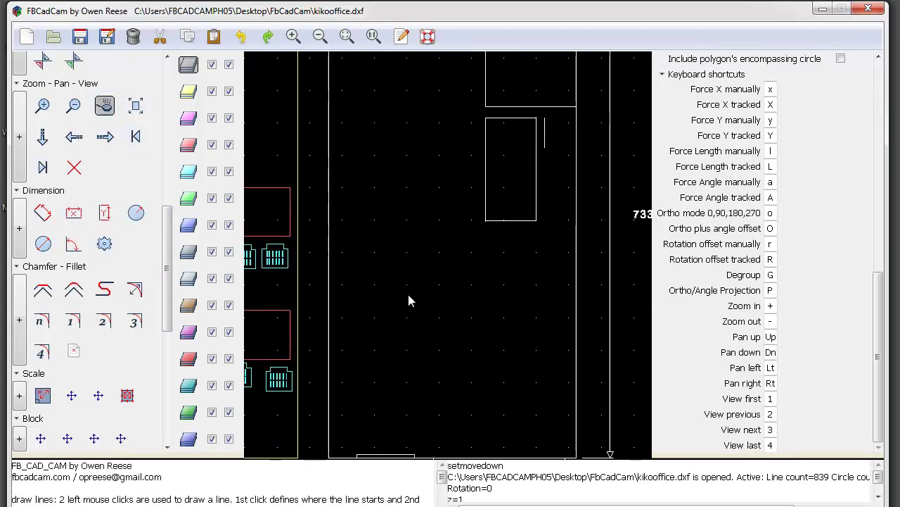
mouse_move(410, 302)
left_mouse_down()
mouse_move(304, 343)
mouse_move(300, 336)
left_mouse_up()
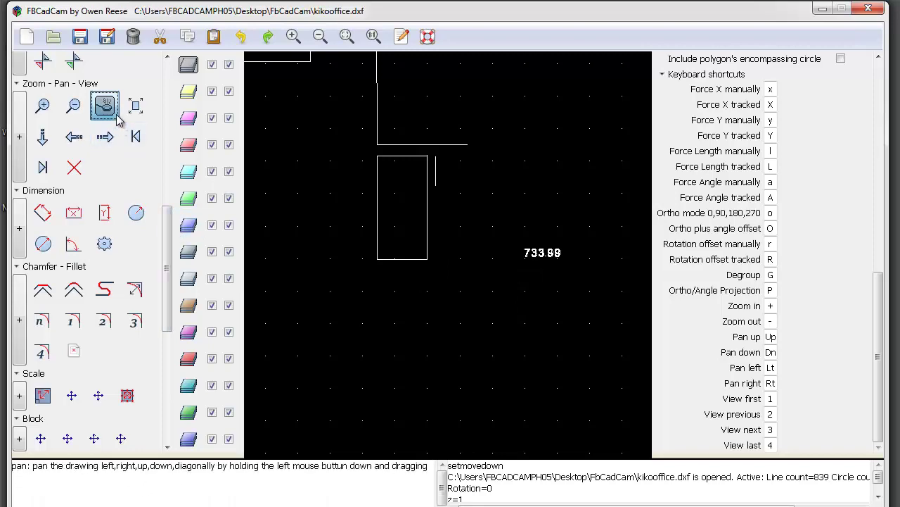
left_click(320, 36)
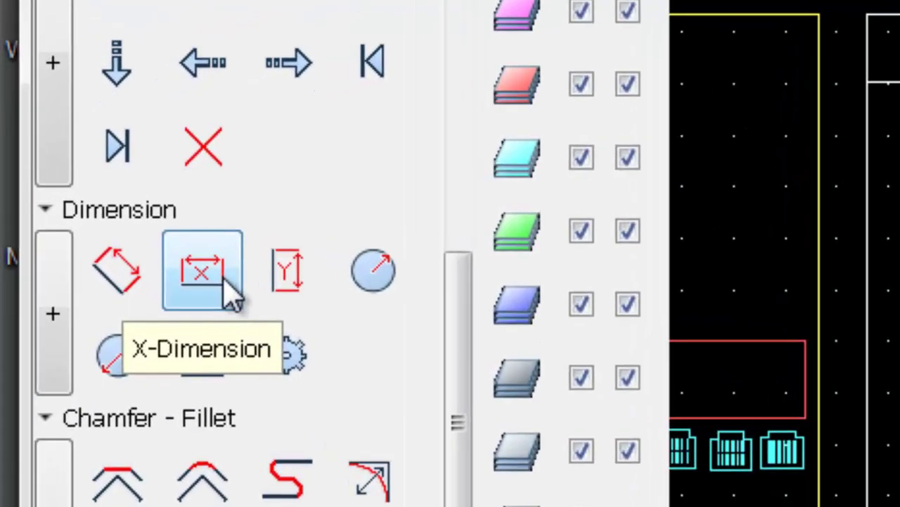
- Add an X dimension of 381 across the outline's top corners, with text placed above
left_click(74, 214)
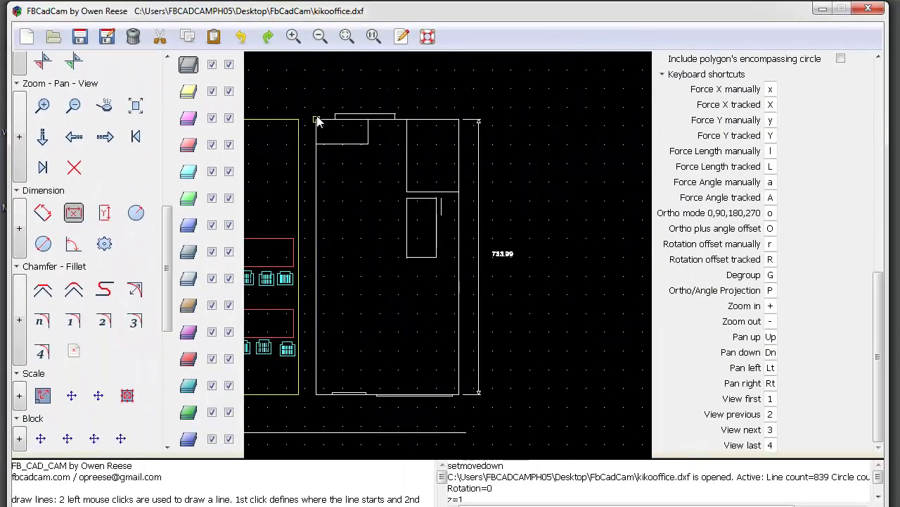
left_click(795, 30)
left_click(459, 120)
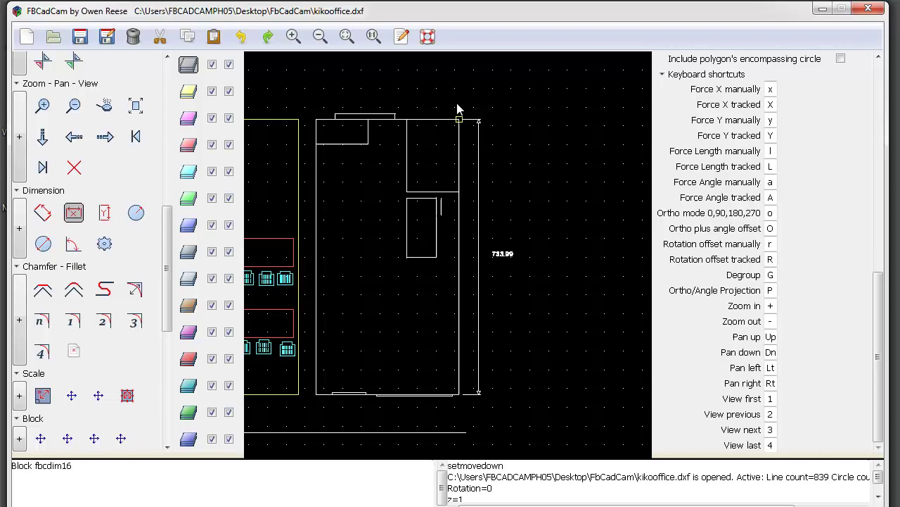
left_click(458, 103)
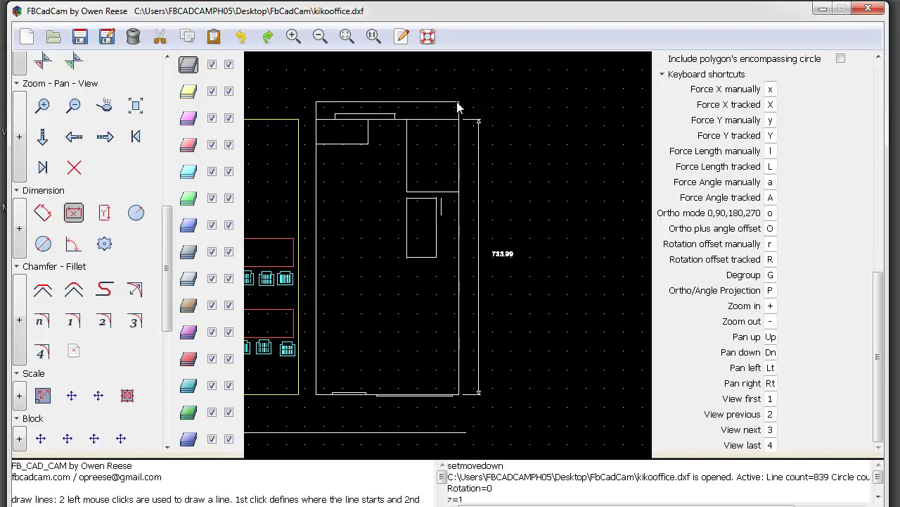
left_click(457, 106)
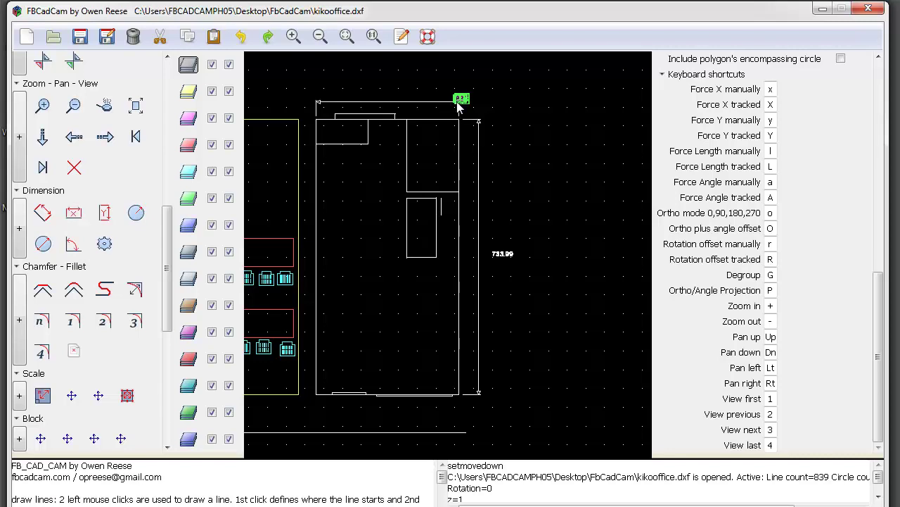
left_click(383, 91)
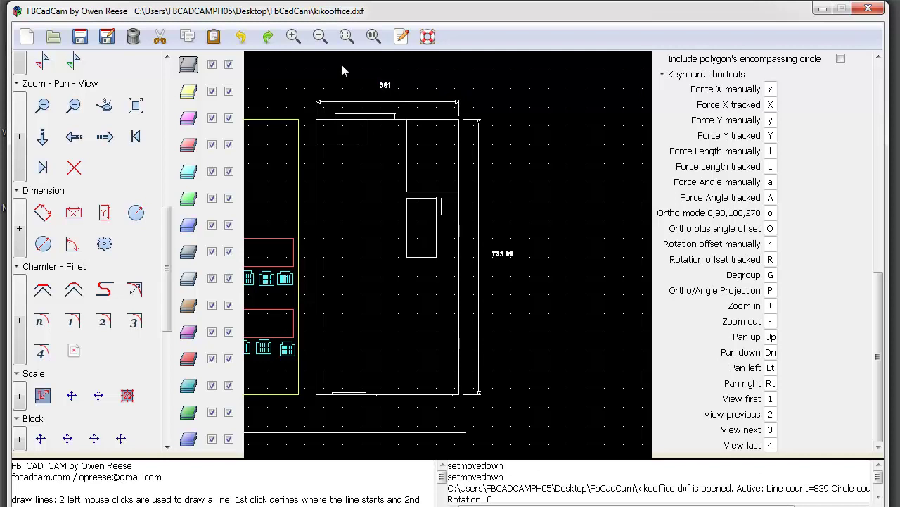
- Zoom in and pan to bring the 381 dimension and outline top into view
left_click(294, 37)
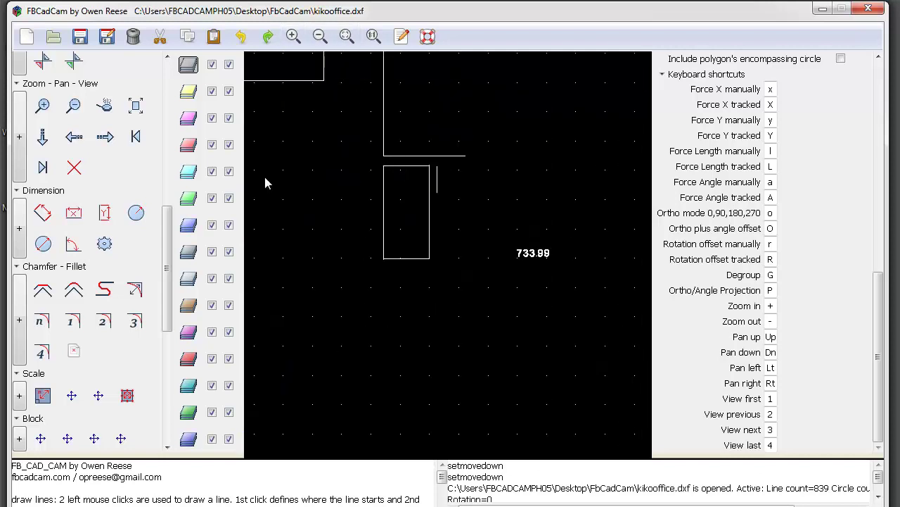
left_click(106, 114)
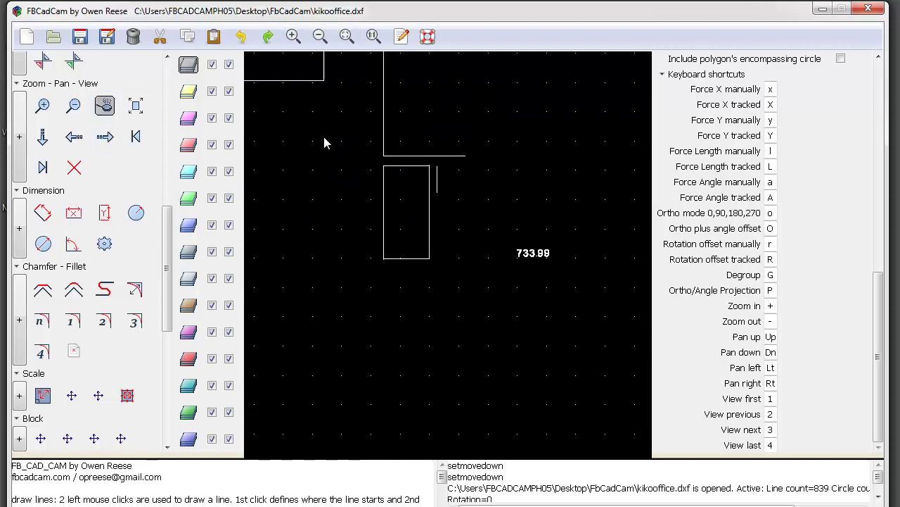
mouse_move(324, 140)
left_mouse_down()
mouse_move(430, 293)
mouse_move(407, 339)
left_mouse_up()
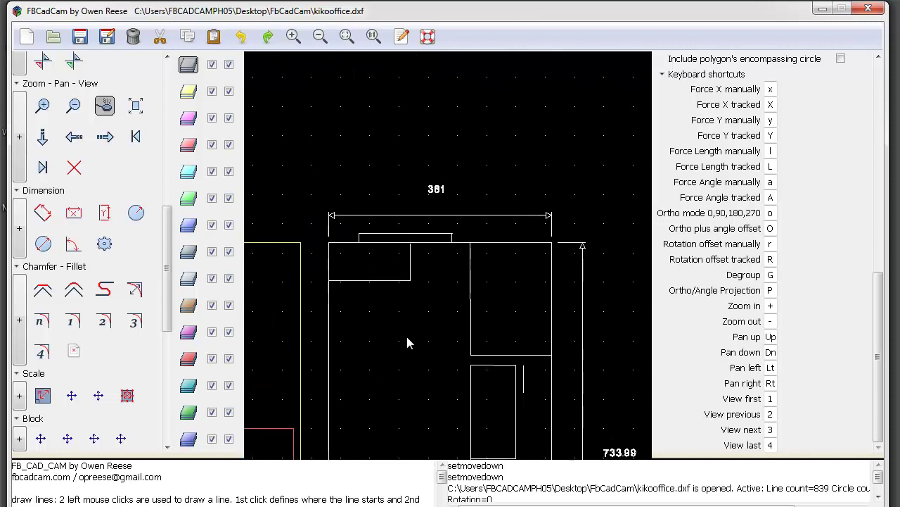
key("v")
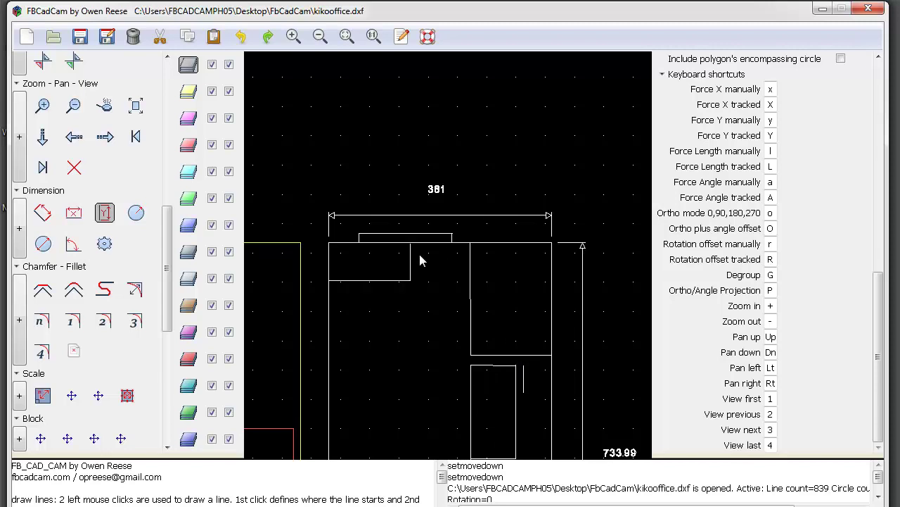
- Pan to the rooms and add a 212.99 vertical dimension beside the top room
left_click(104, 105)
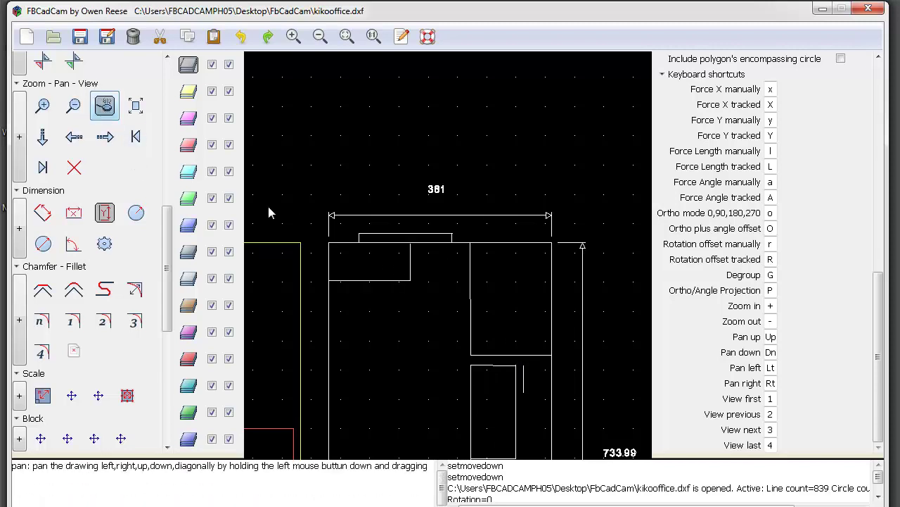
mouse_move(268, 209)
left_mouse_down()
mouse_move(514, 184)
mouse_move(616, 130)
mouse_move(613, 66)
mouse_move(613, 82)
left_mouse_up()
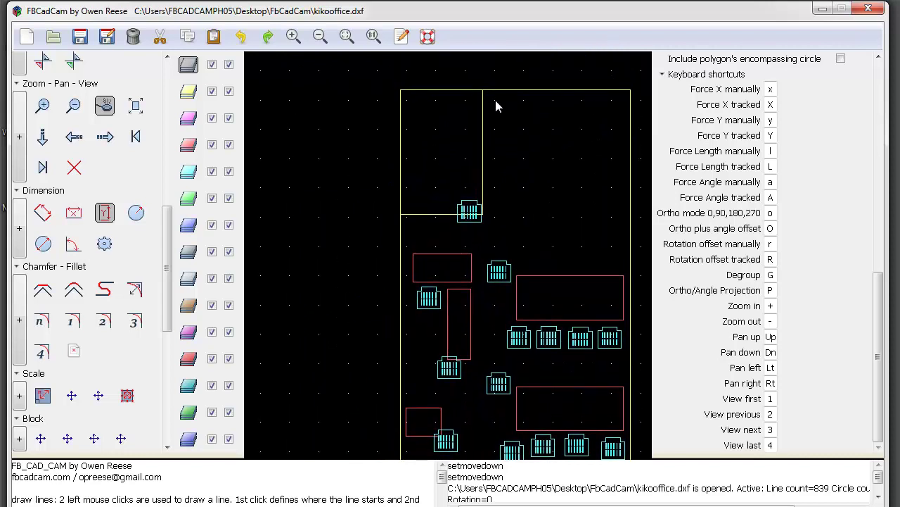
left_click(104, 104)
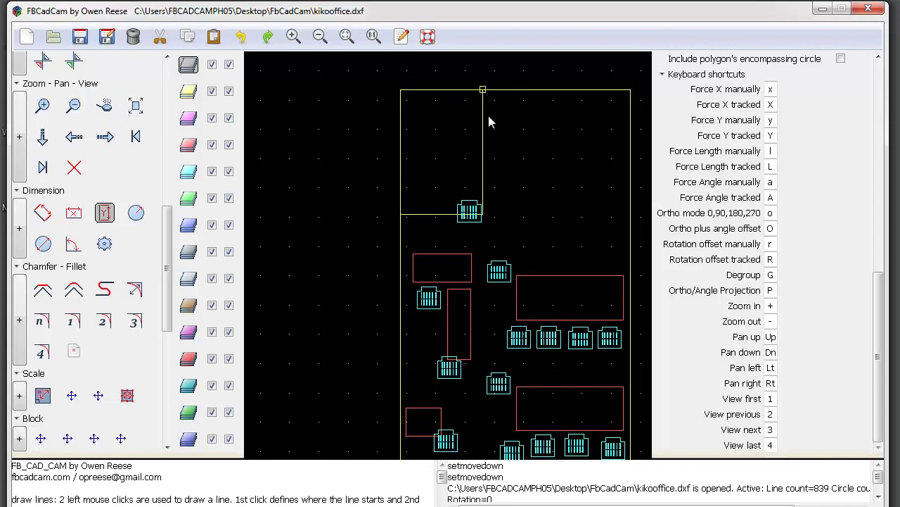
left_click(503, 219)
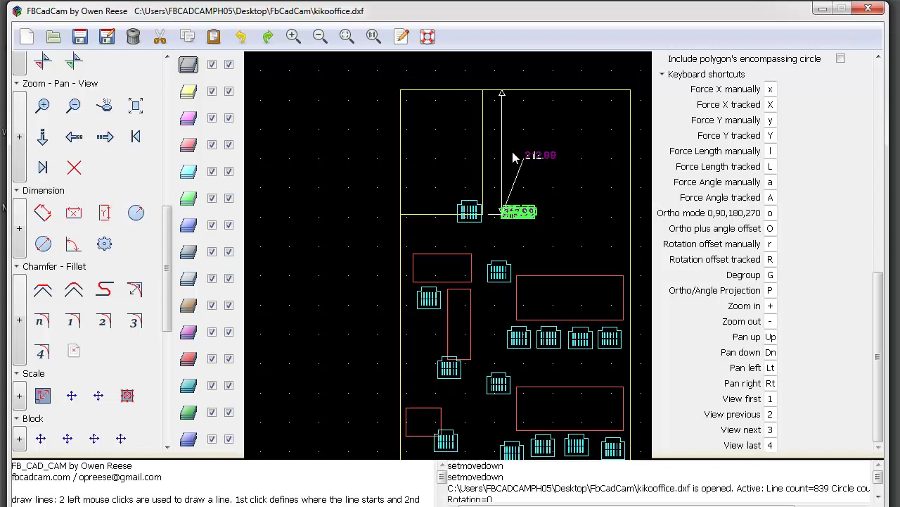
left_click(512, 153)
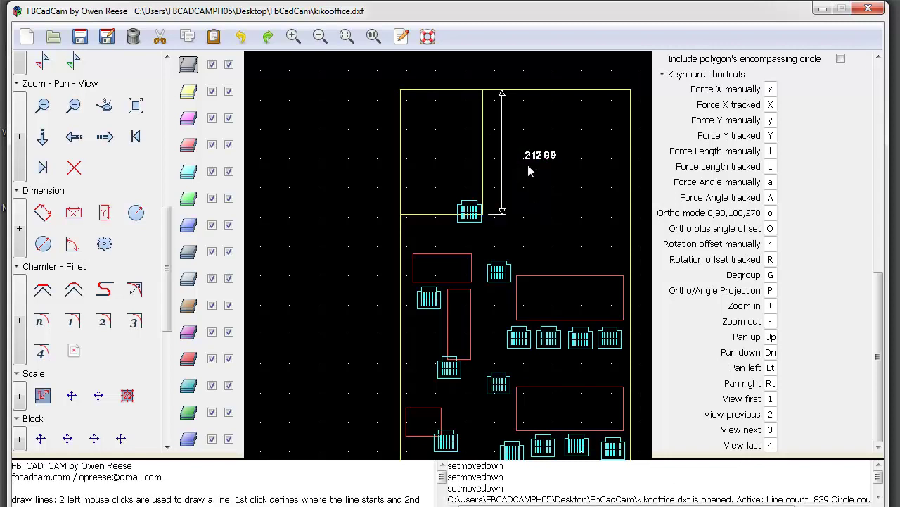
- Zoom in and pan to centre the 212.99 dimension in the view
left_click(293, 36)
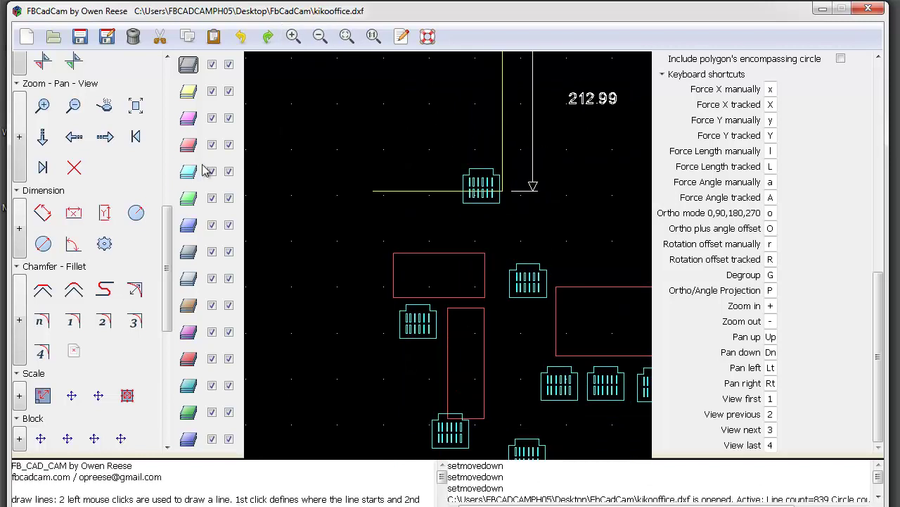
left_click(104, 104)
mouse_move(587, 140)
left_mouse_down()
mouse_move(541, 183)
mouse_move(450, 229)
mouse_move(515, 255)
left_mouse_up()
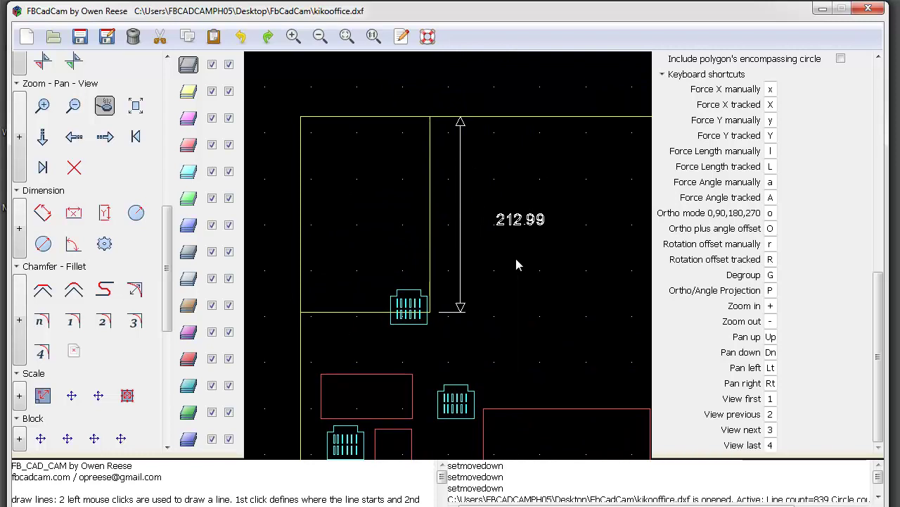
key("Escape")
left_click(104, 213)
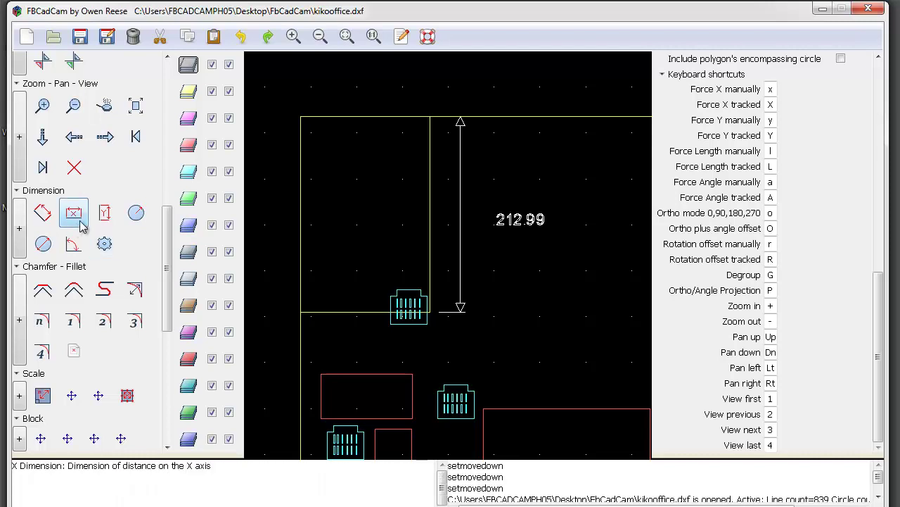
- Give the circle a radius dimension of 206.15, arrow pointing right, label inside the circle
key("Escape")
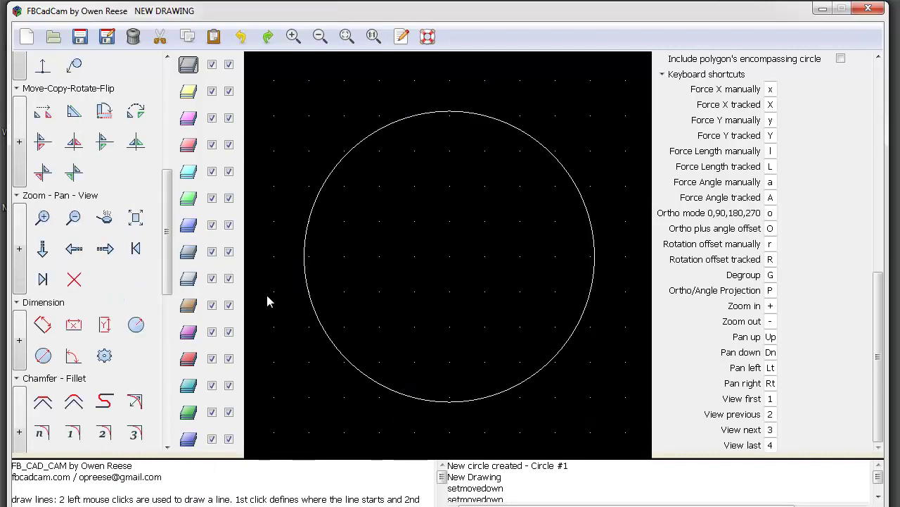
scroll(183, 282, "down", 3)
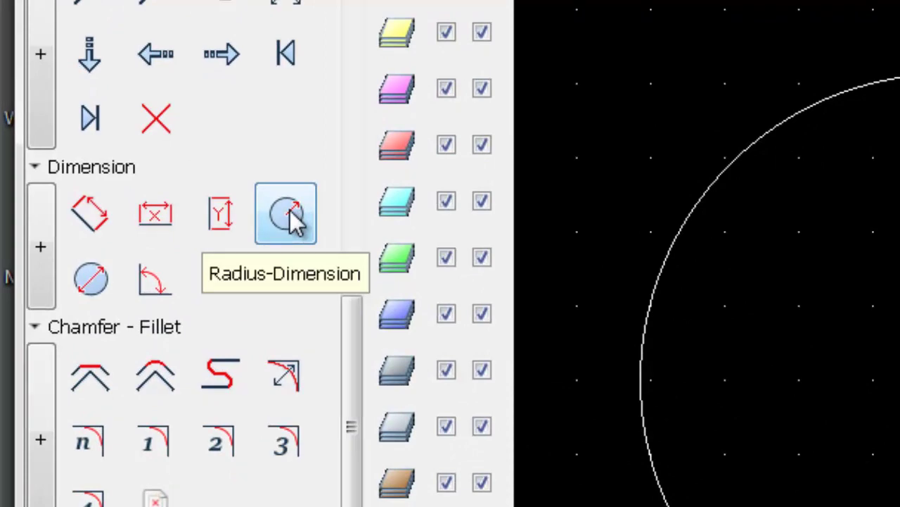
left_click(290, 214)
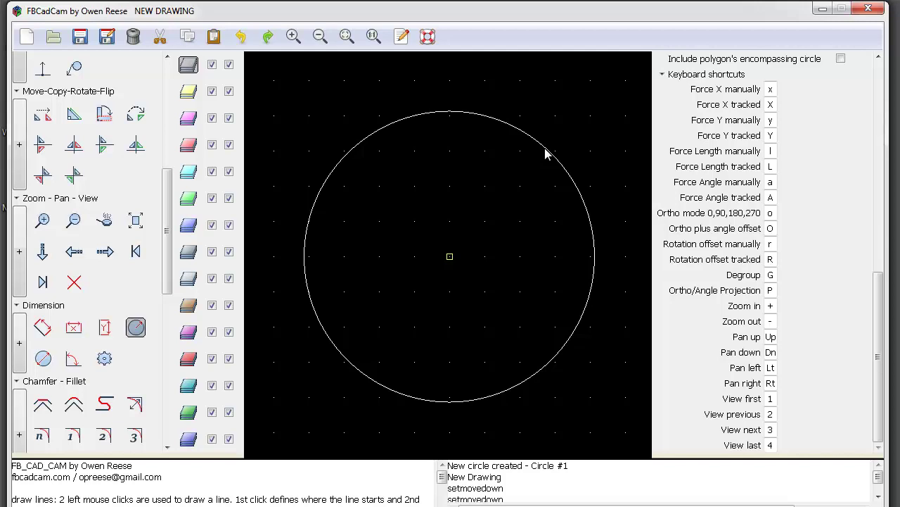
left_click(545, 152)
left_click(524, 265)
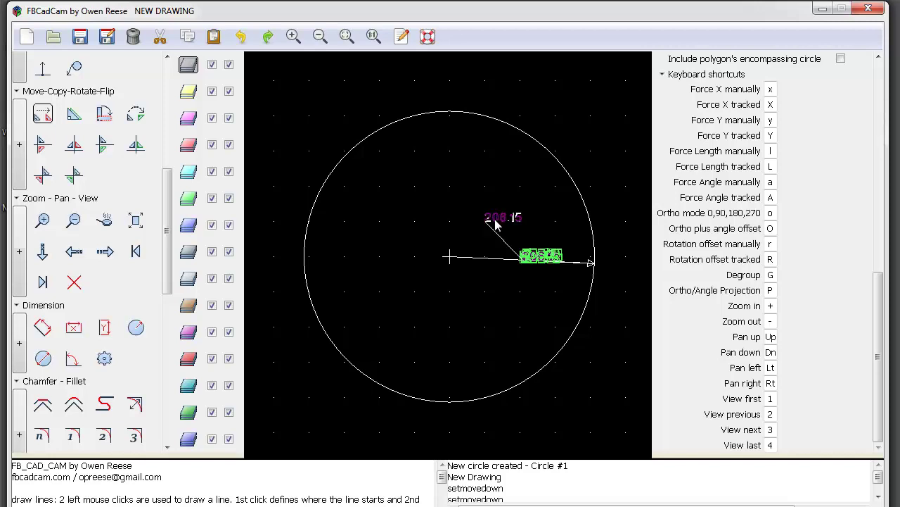
left_click(495, 222)
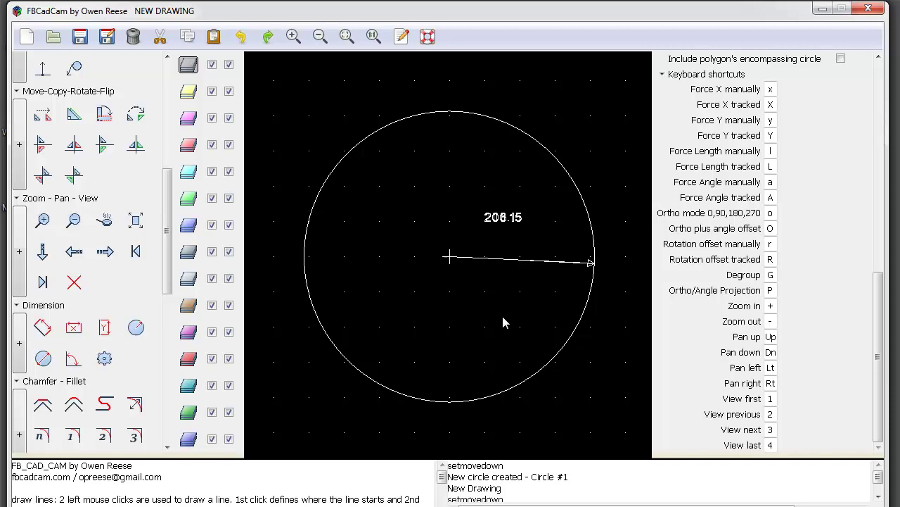
left_click(43, 358)
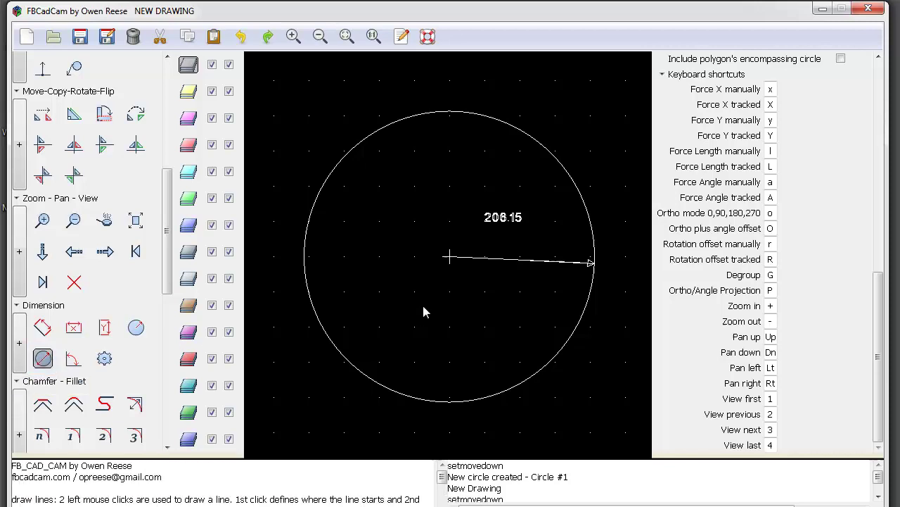
- Add a vertical 412.31 diameter dimension through the circle's centre, label left of centre
left_click(464, 259)
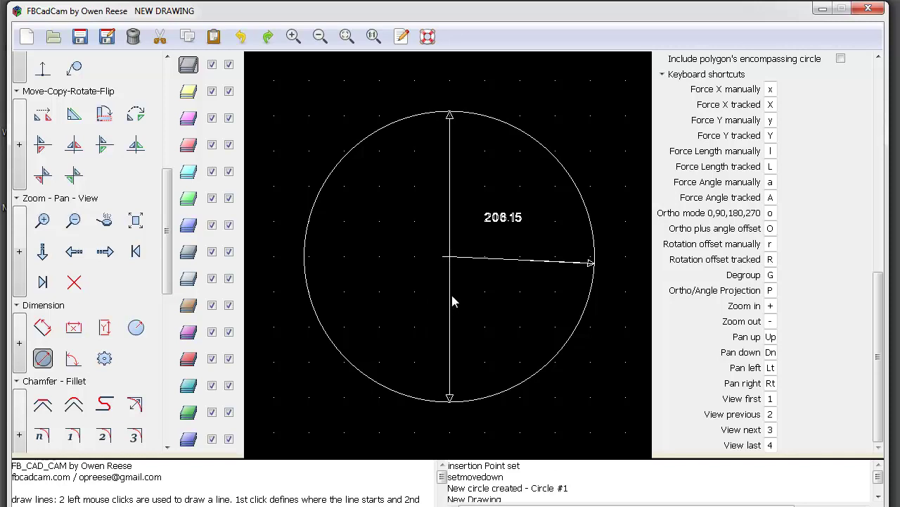
left_click(451, 340)
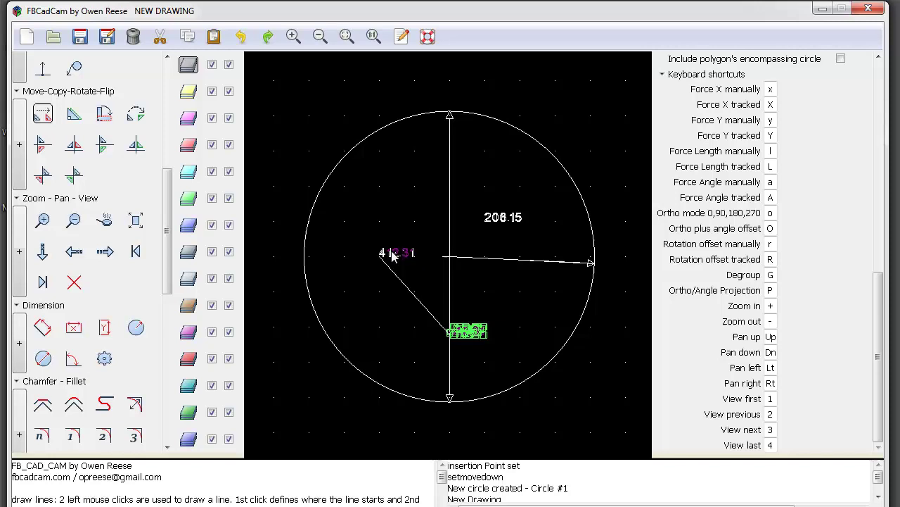
left_click(393, 256)
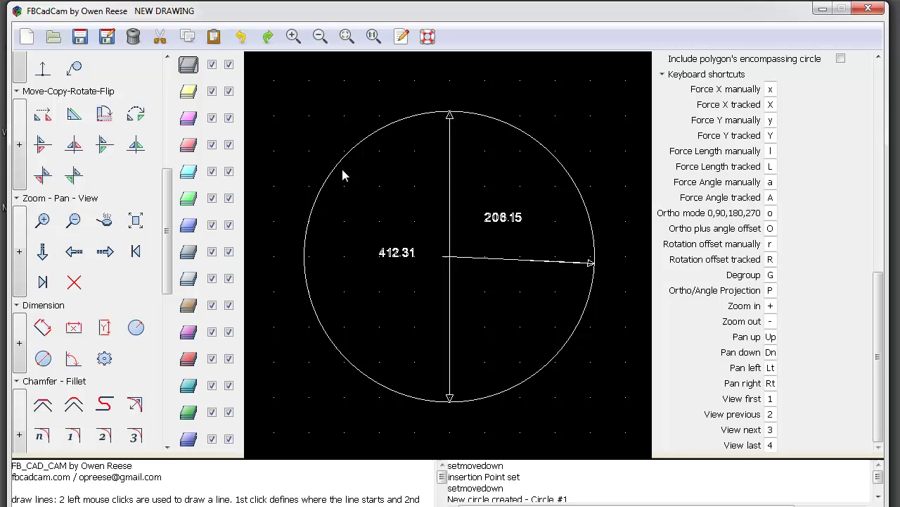
scroll(343, 175, "down", 3)
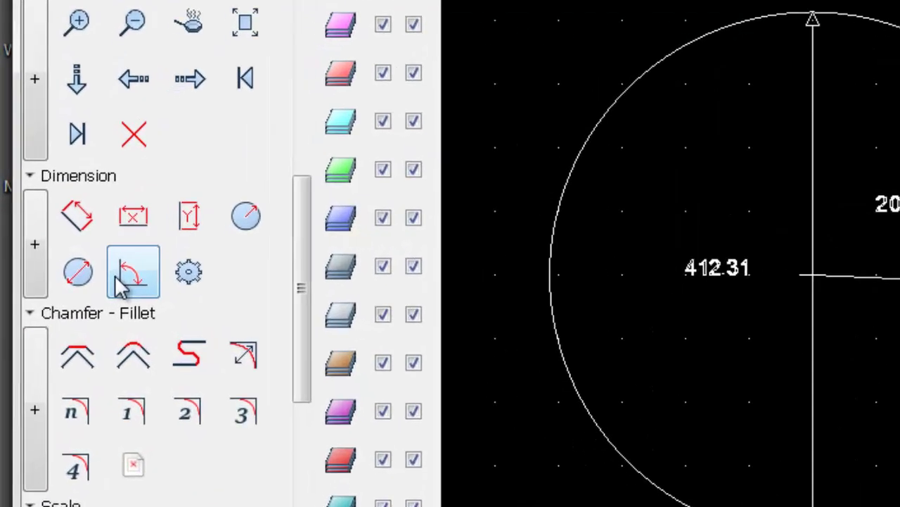
- Create 26.56 and 246.80 angle dimensions from the radius line, labels inside the circle
left_click(121, 285)
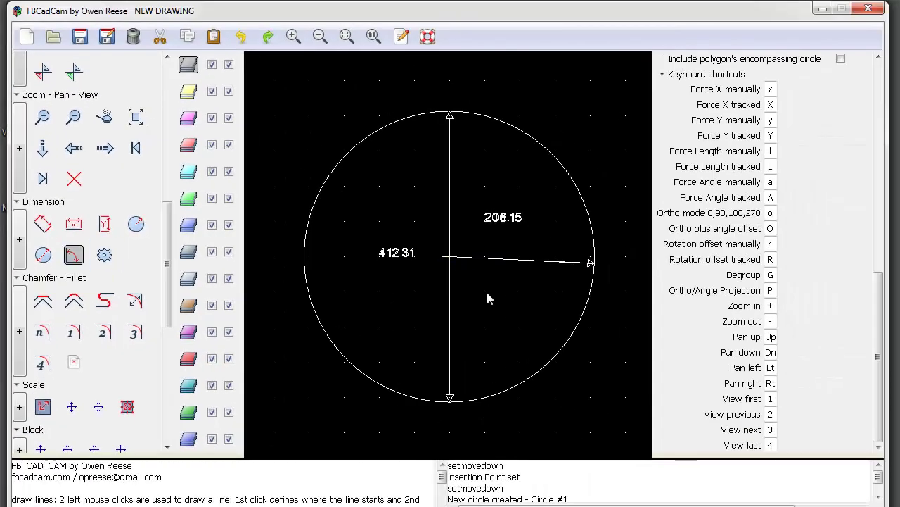
left_click(516, 264)
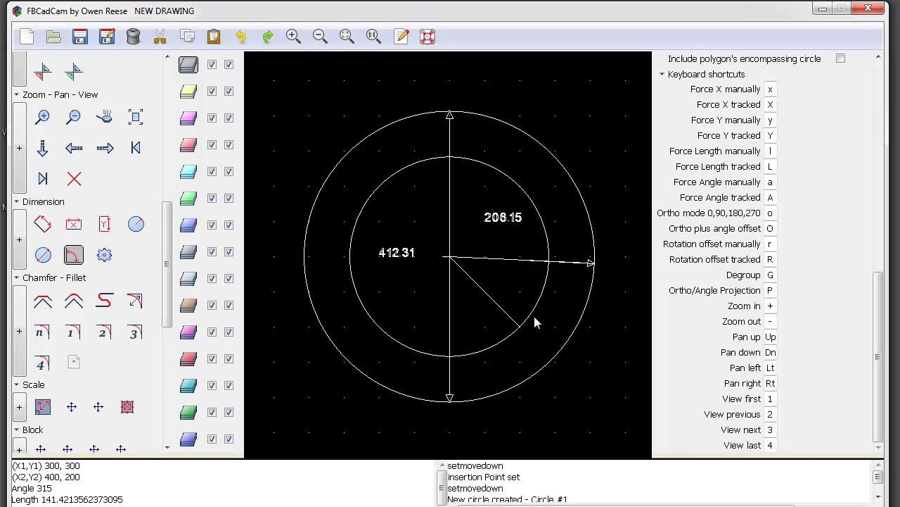
left_click(548, 354)
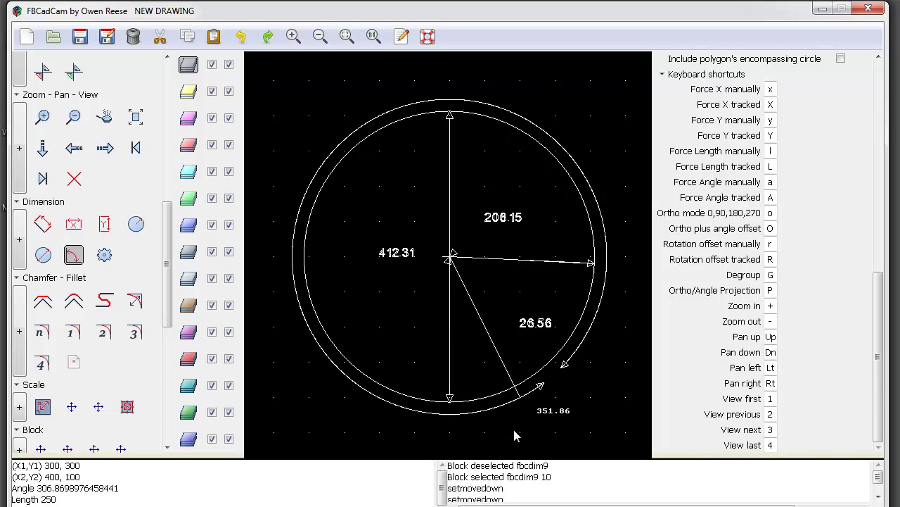
left_click(287, 335)
left_click(350, 297)
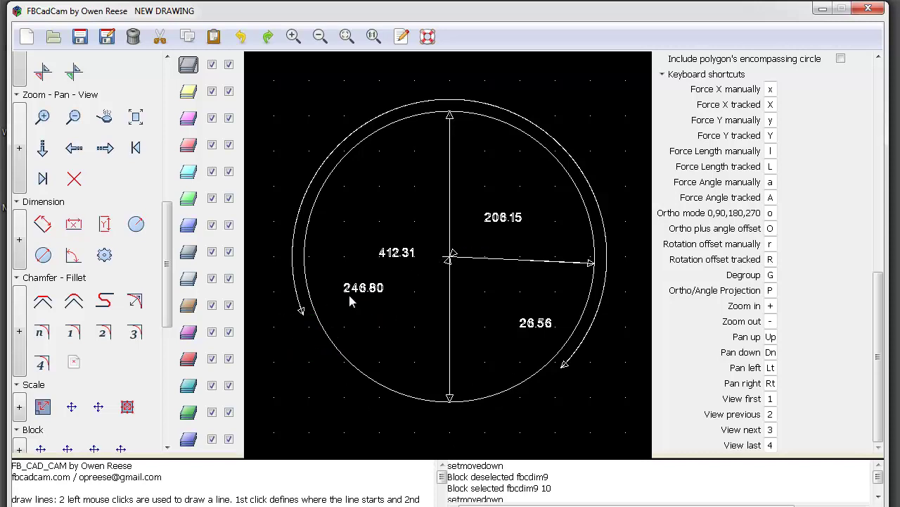